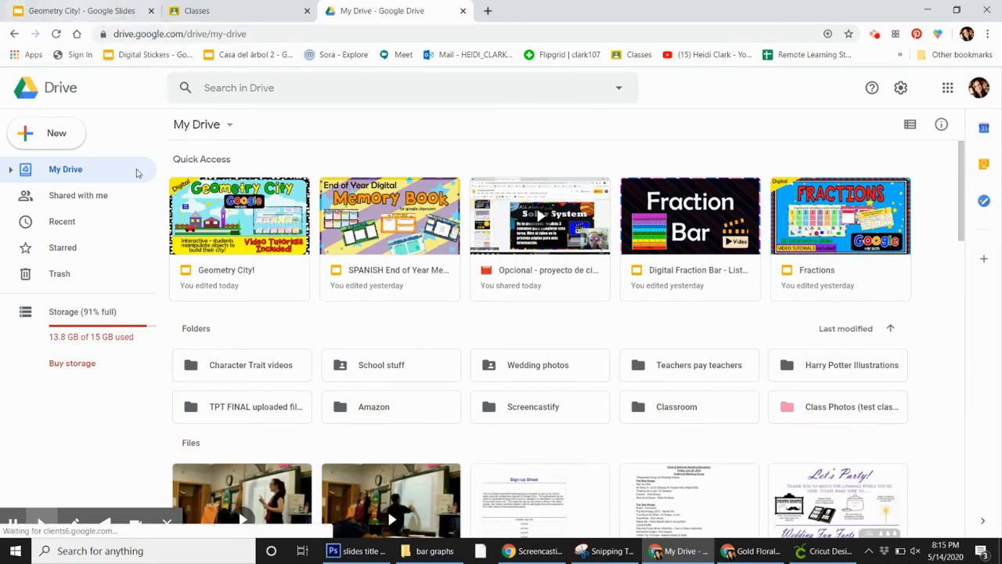
# Switch to the Geometry City! presentation and remove the Teacher instructions slide.
pyautogui.click(94, 11)
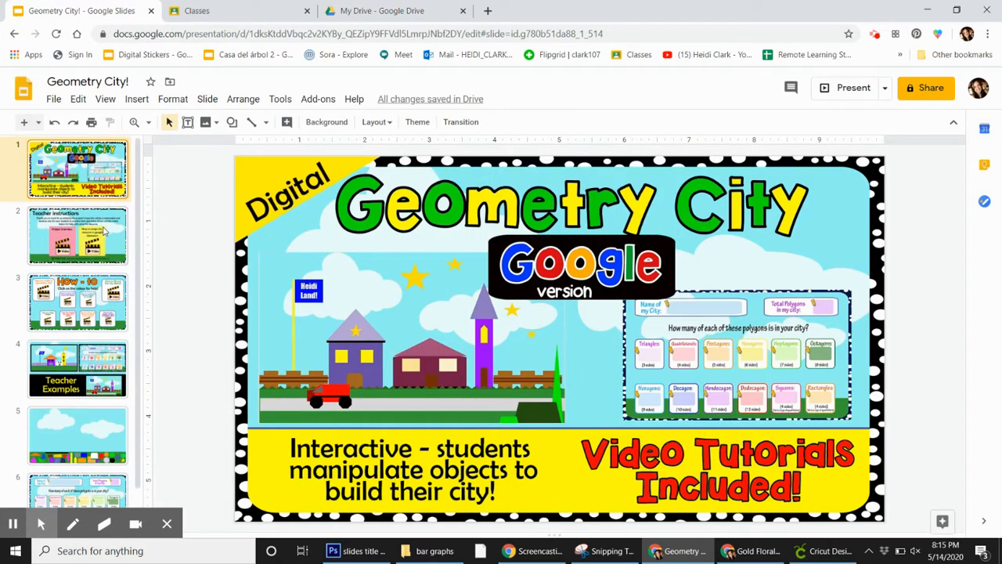
pyautogui.click(102, 231)
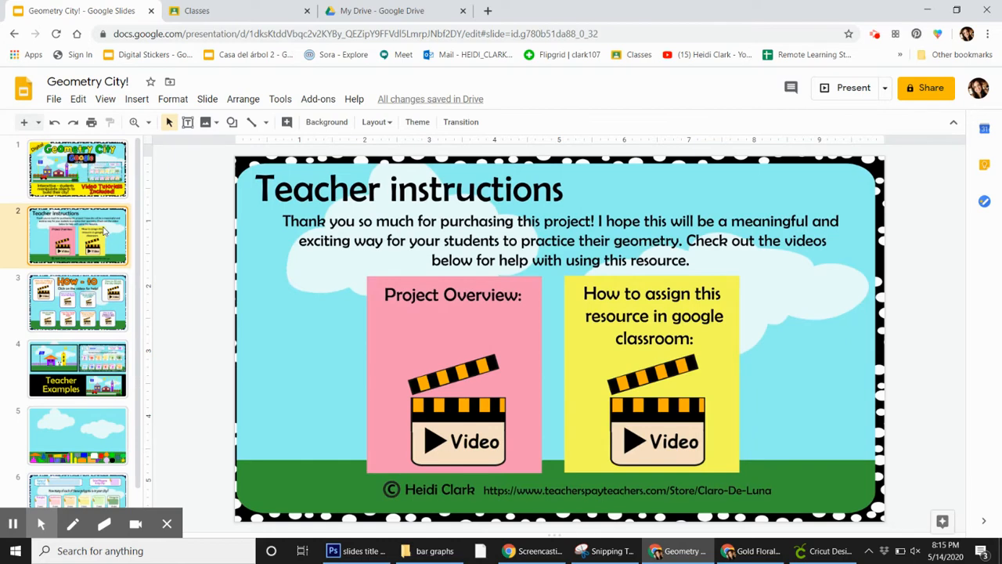
pyautogui.press('Delete')
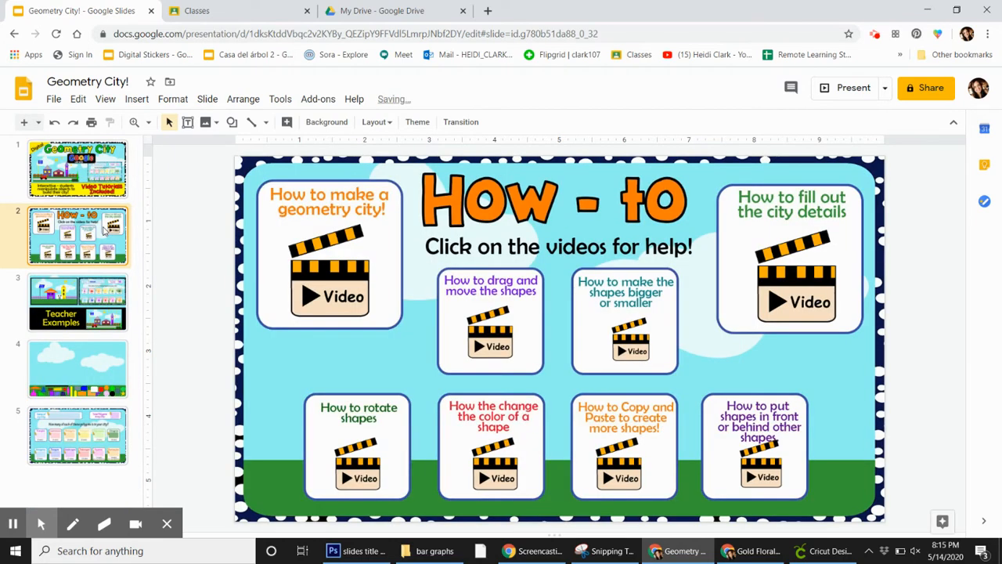
# Put the Teacher instructions slide back directly after the title slide.
pyautogui.click(92, 305)
pyautogui.click(76, 178)
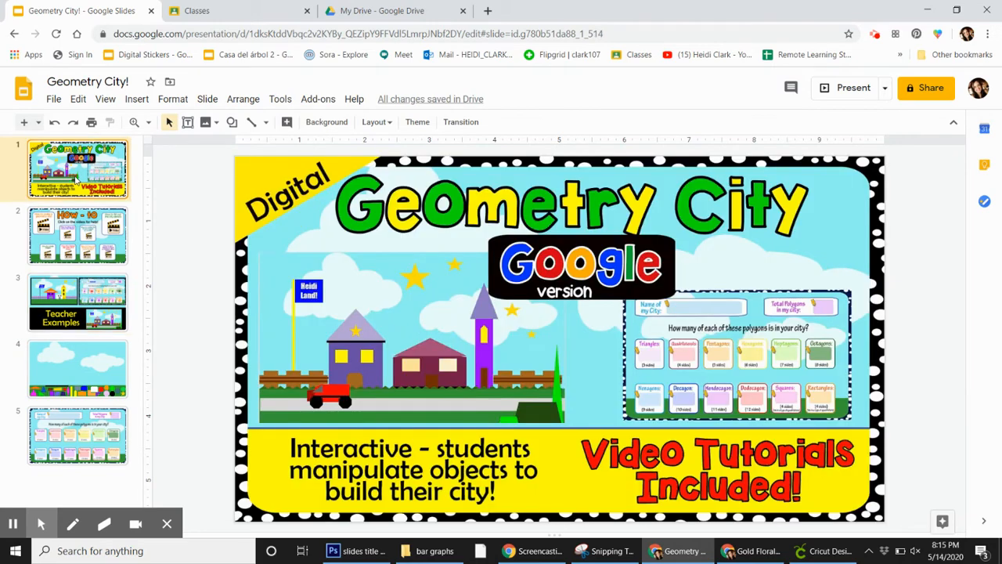
pyautogui.hotkey('ctrl', 'v')
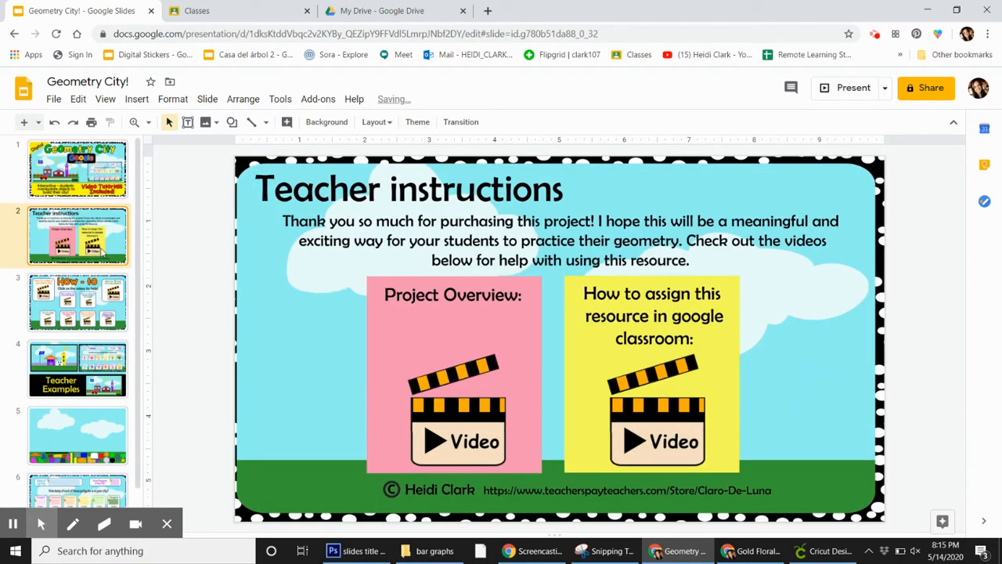
# Look through the teacher instructions, How-to videos, teacher examples, blank city and polygon count slides of the presentation.
pyautogui.click(102, 284)
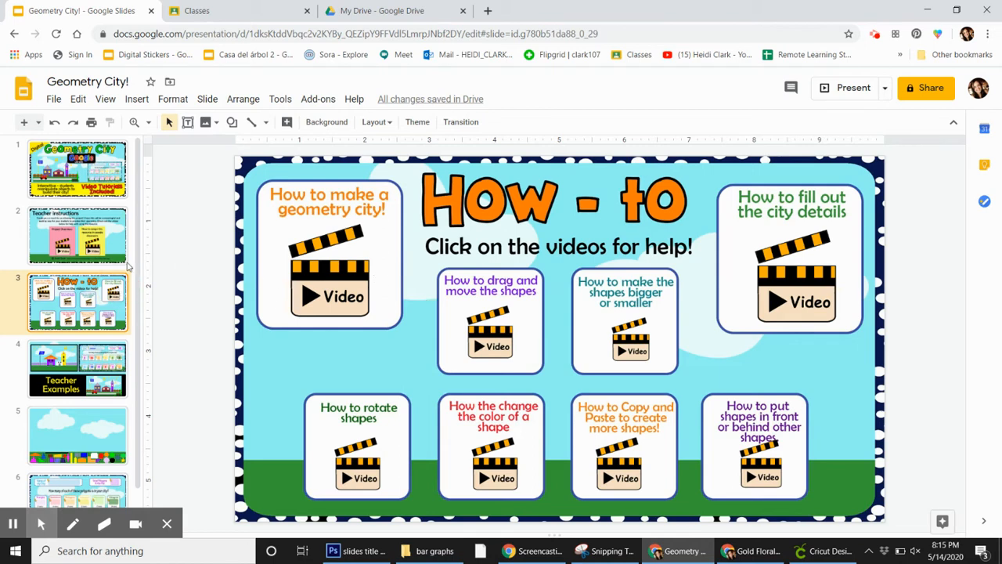
pyautogui.scroll(-1, 109, 282)
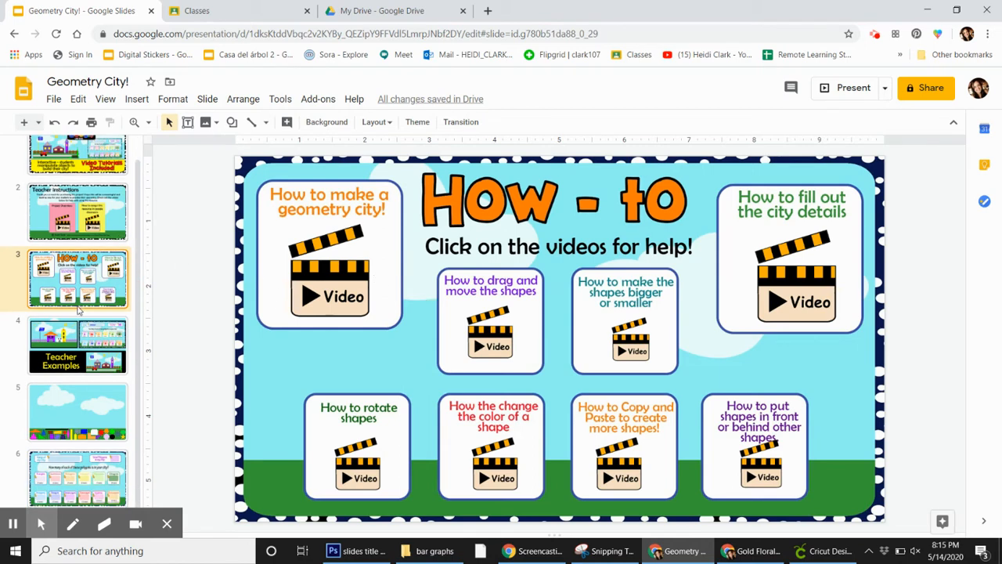
pyautogui.scroll(1, 82, 310)
pyautogui.scroll(-1, 83, 313)
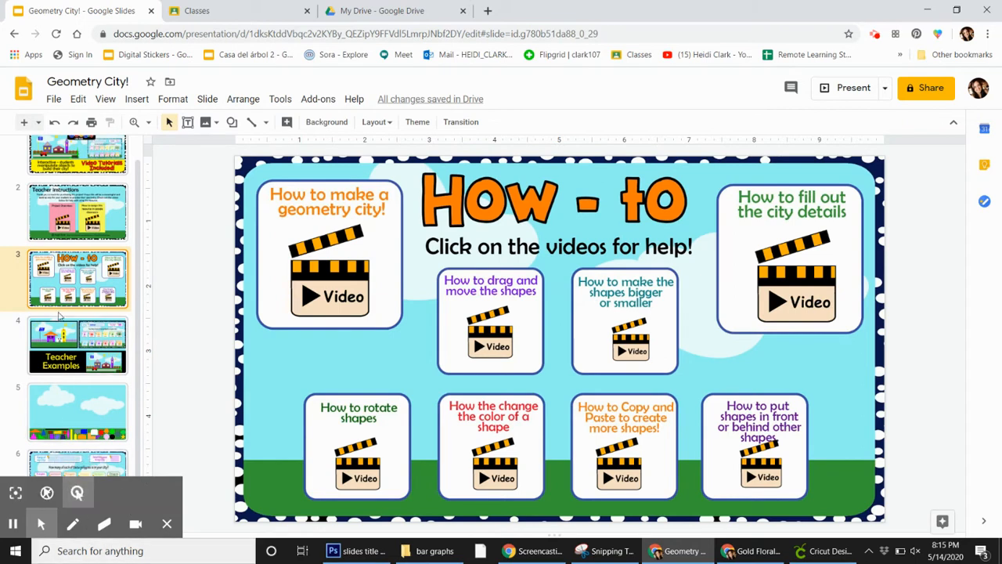
pyautogui.click(76, 402)
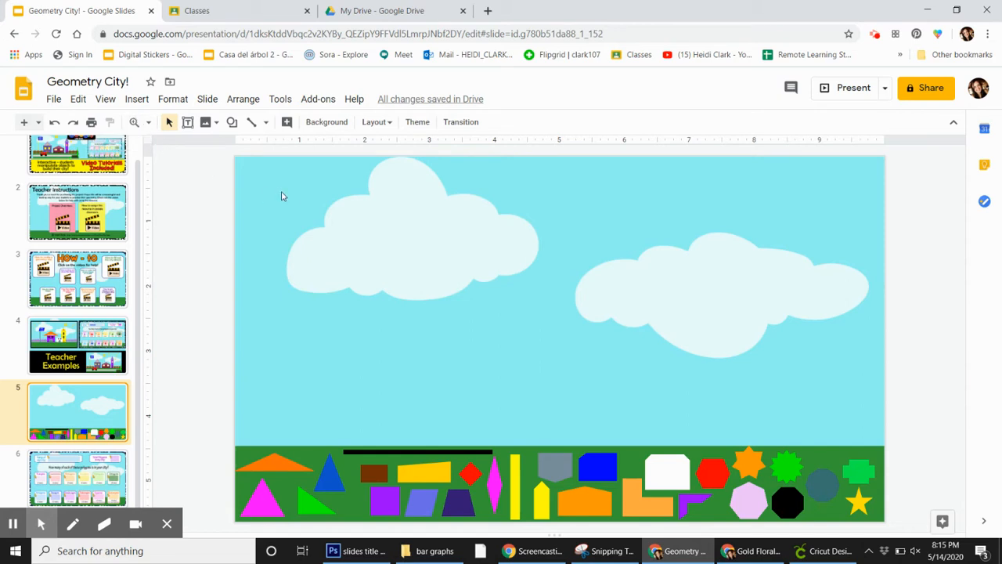
pyautogui.click(78, 100)
pyautogui.click(126, 198)
pyautogui.moveTo(140, 282); pyautogui.dragTo(138, 211)
pyautogui.click(93, 189)
pyautogui.click(98, 239)
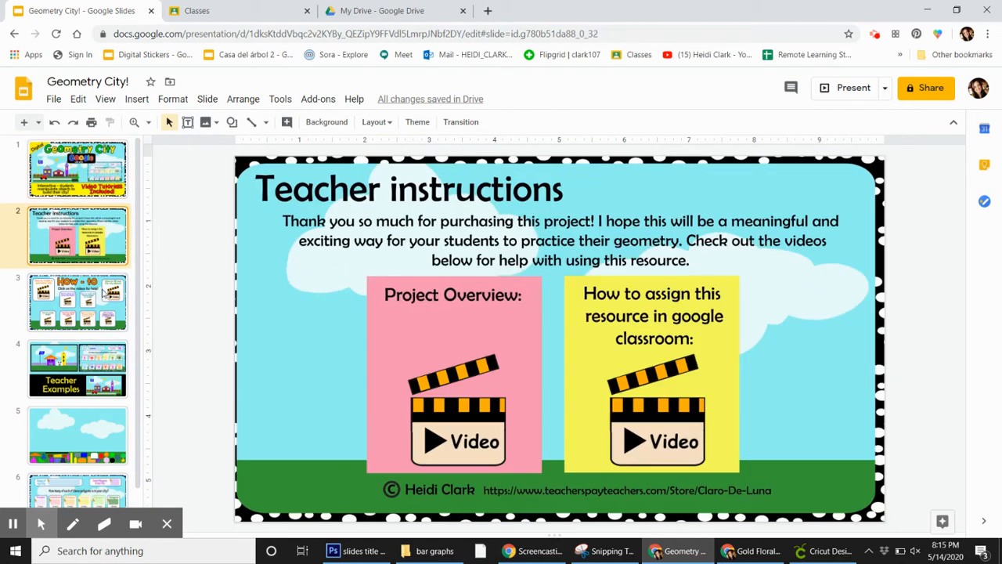
pyautogui.click(102, 295)
pyautogui.click(94, 368)
pyautogui.scroll(-1, 90, 403)
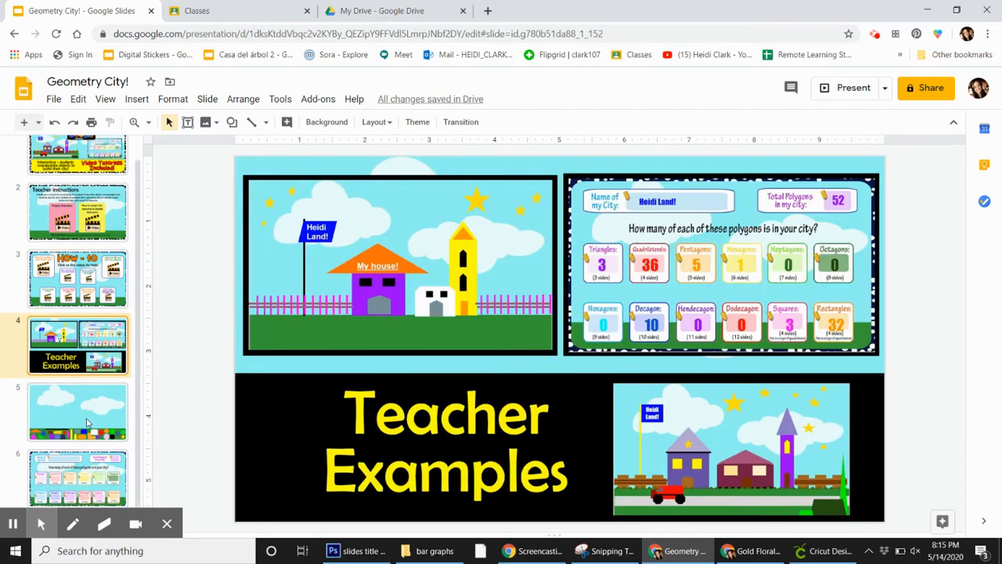
pyautogui.click(88, 422)
pyautogui.press('Down')
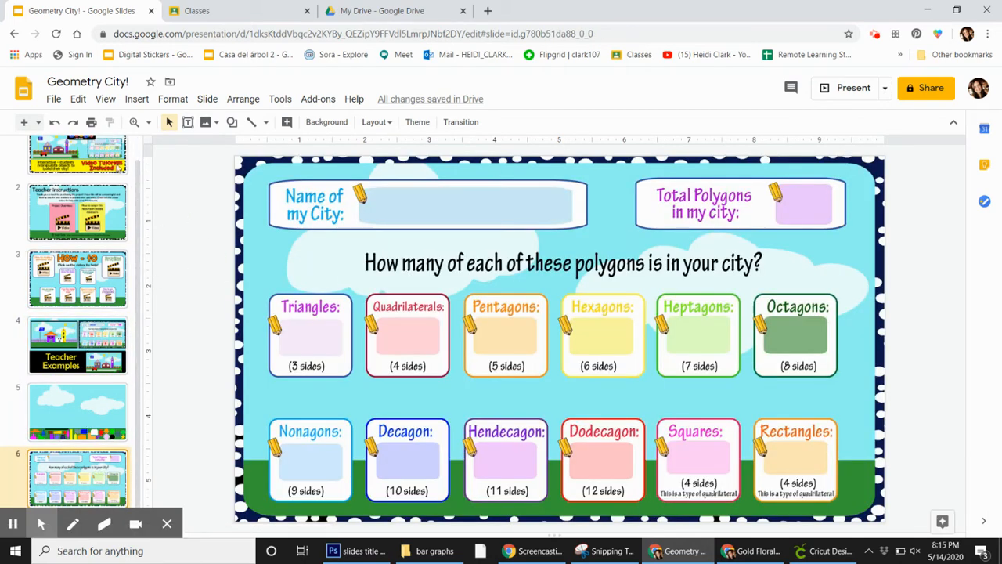
# Close the Geometry City! and Drive tabs to leave Google Classroom open, and locate Classroom among the Google apps.
pyautogui.click(150, 10)
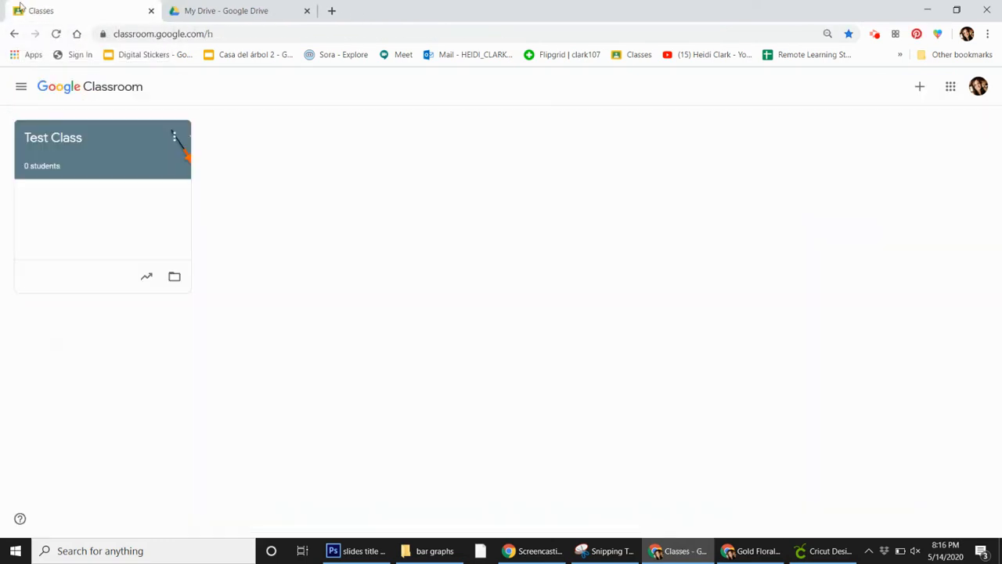
pyautogui.click(305, 11)
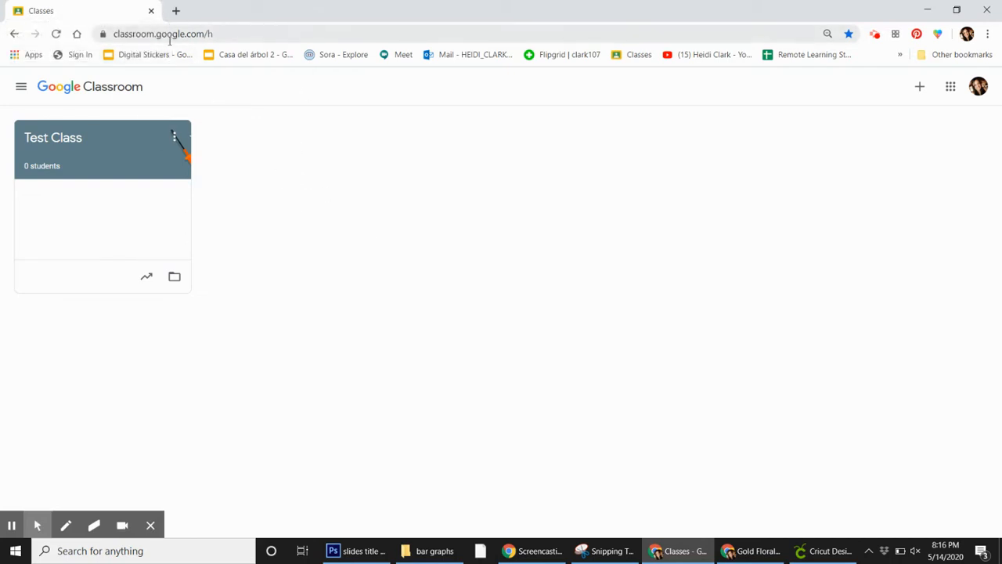
pyautogui.click(949, 86)
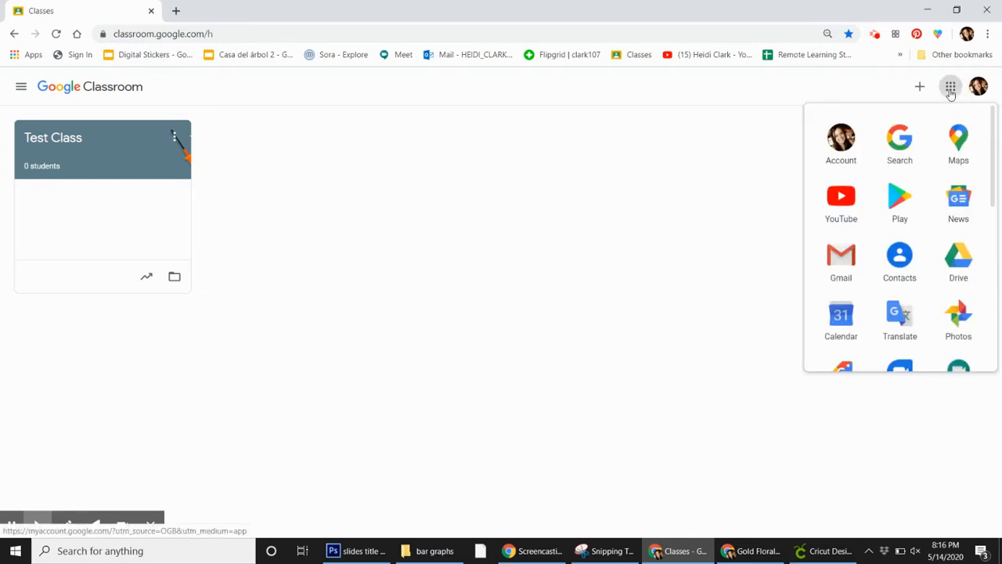
pyautogui.scroll(-5, 822, 234)
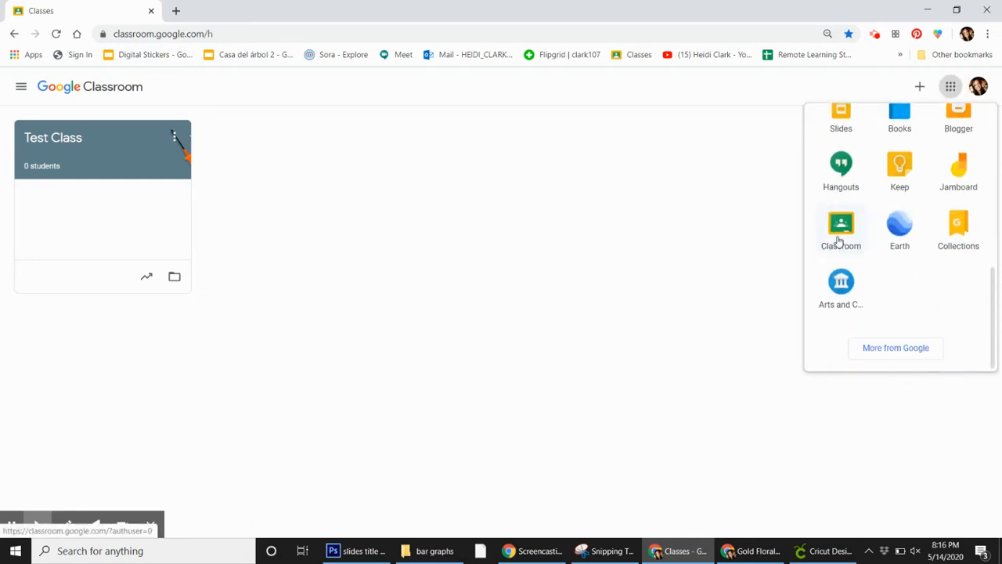
pyautogui.click(525, 185)
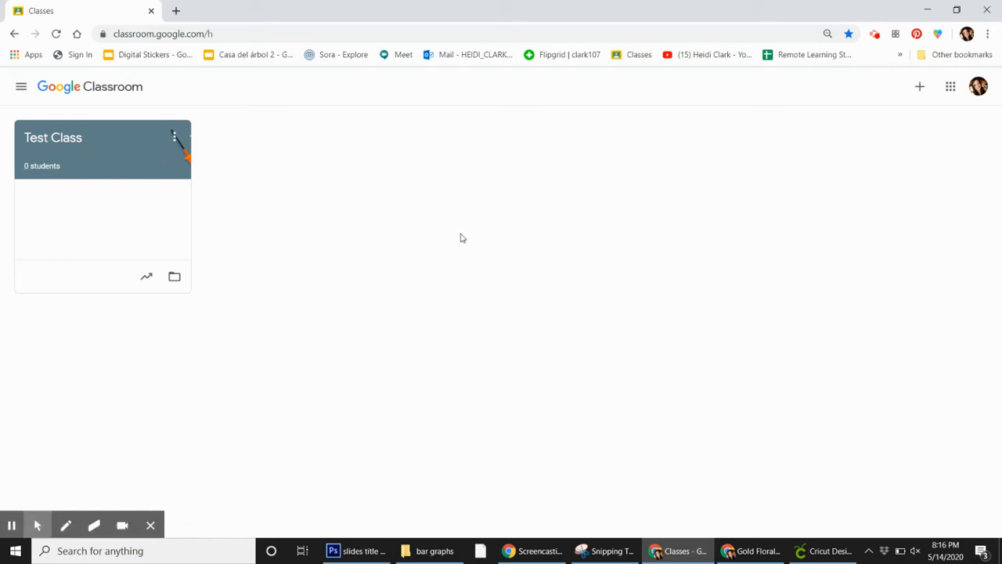
# Start a new assignment in the classwork of Test Class and title it "Geometry City!".
pyautogui.click(41, 148)
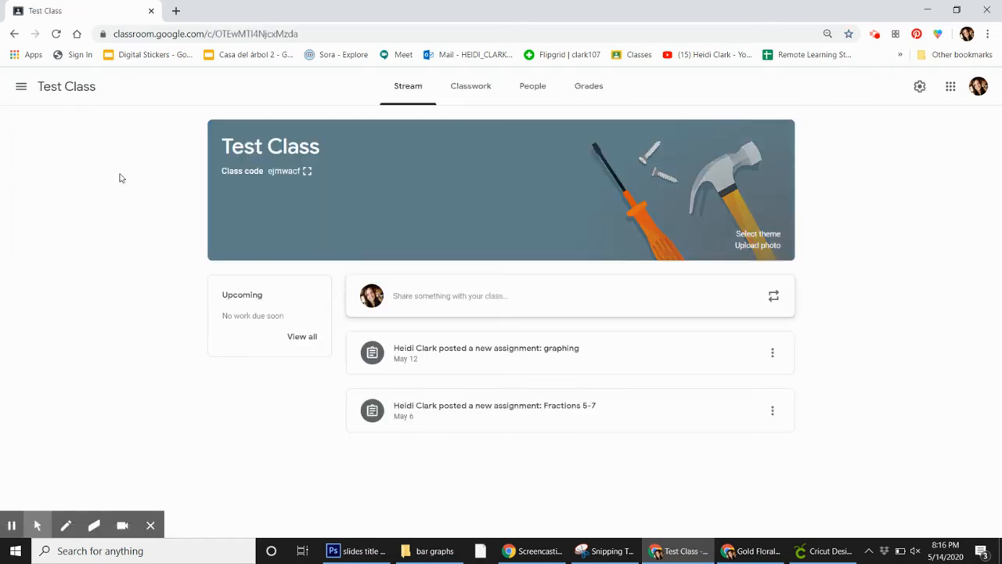
pyautogui.click(472, 94)
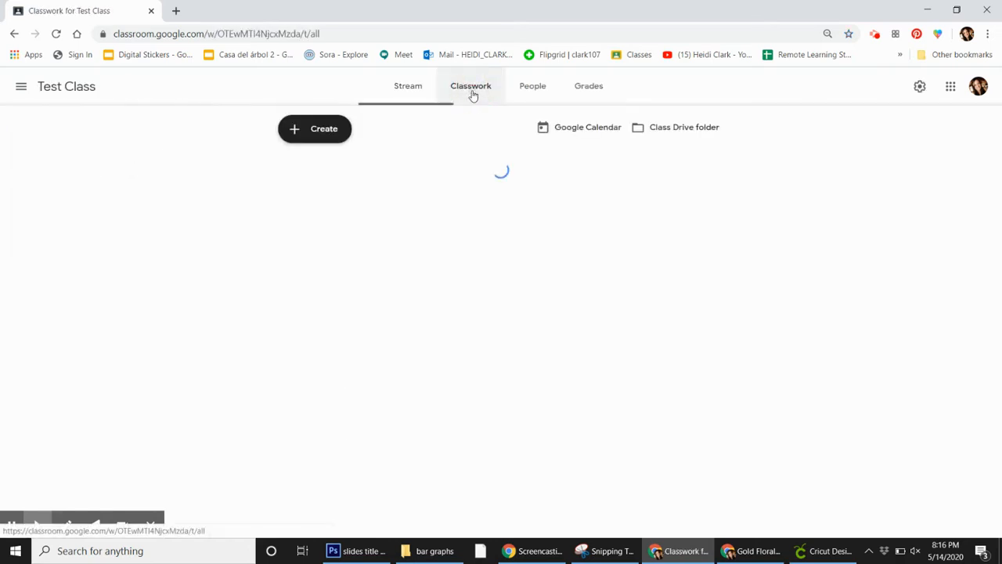
pyautogui.click(331, 140)
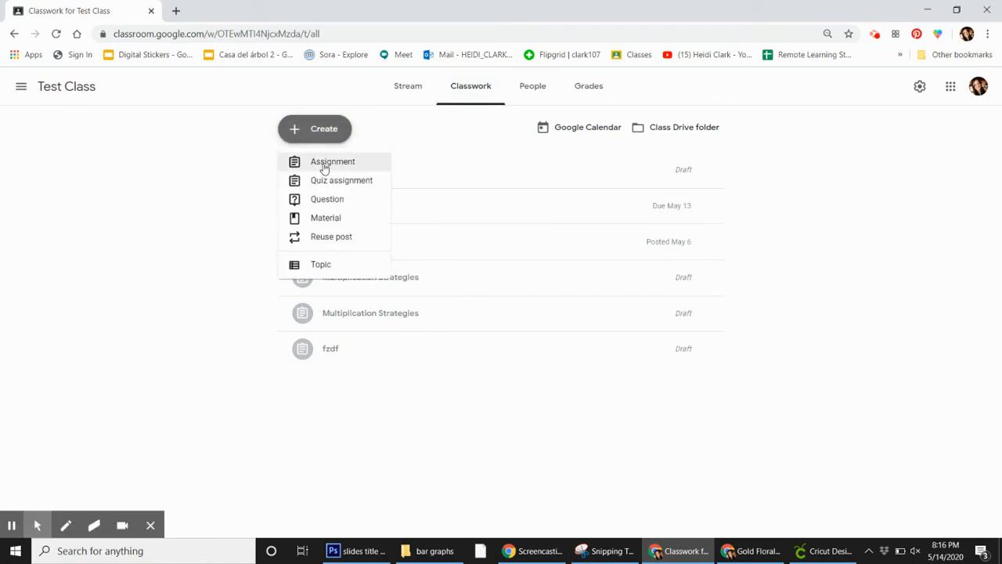
pyautogui.click(325, 164)
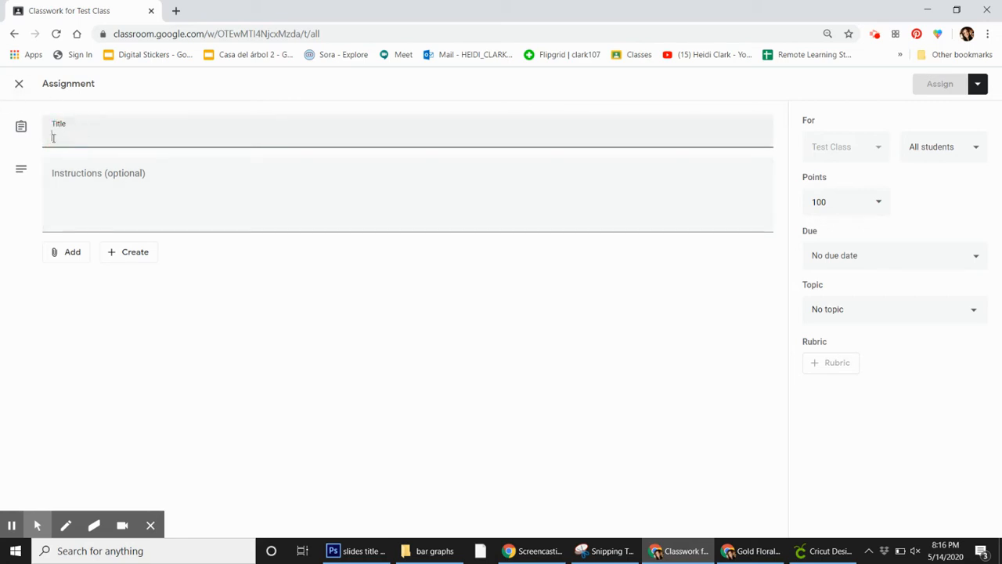
pyautogui.write('Geometry City!')
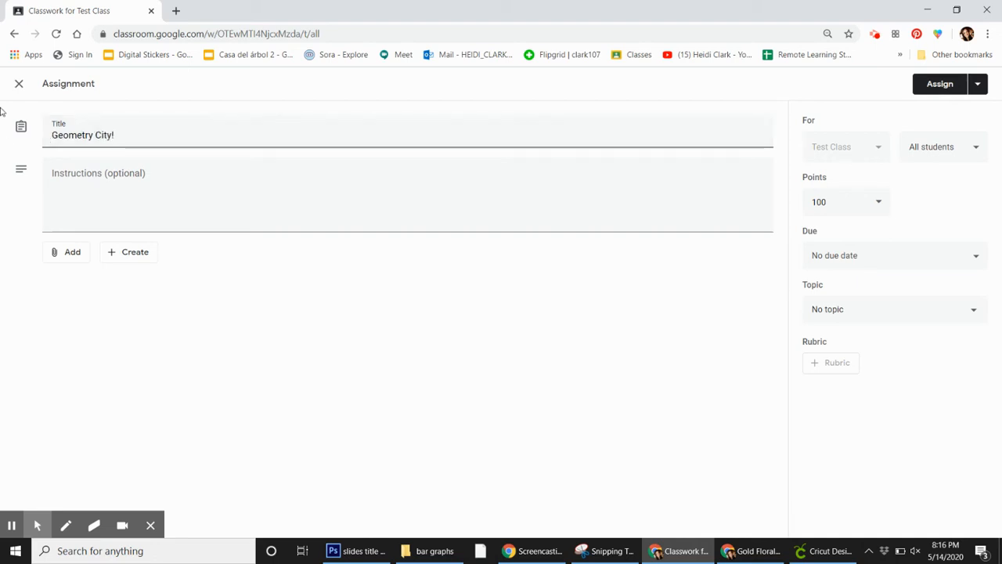
# Enter the assignment instructions "Create your own city! Make sure to watch the videos to learn how! They are on slide 3.".
pyautogui.click(174, 204)
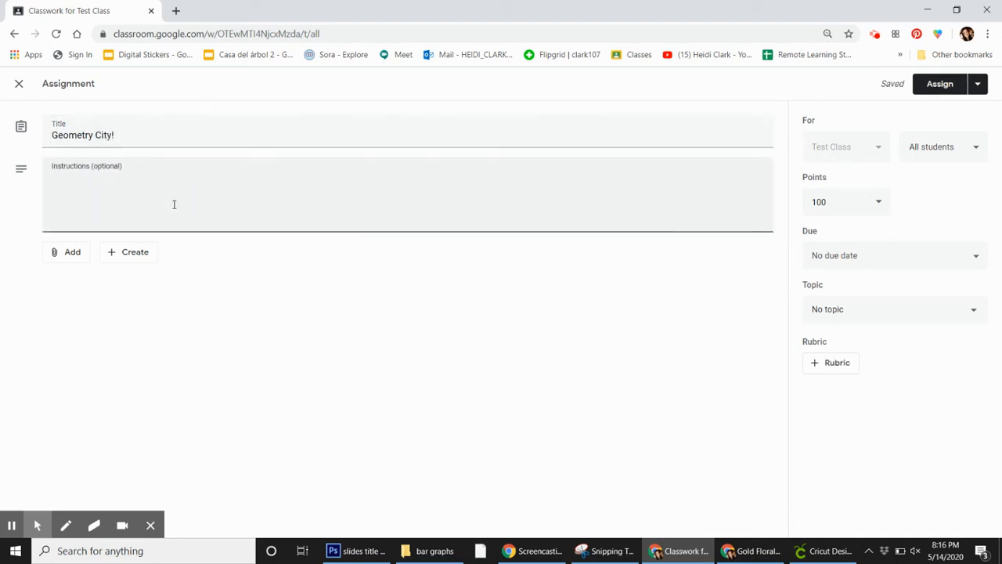
pyautogui.write('Create your own city! Make sur')
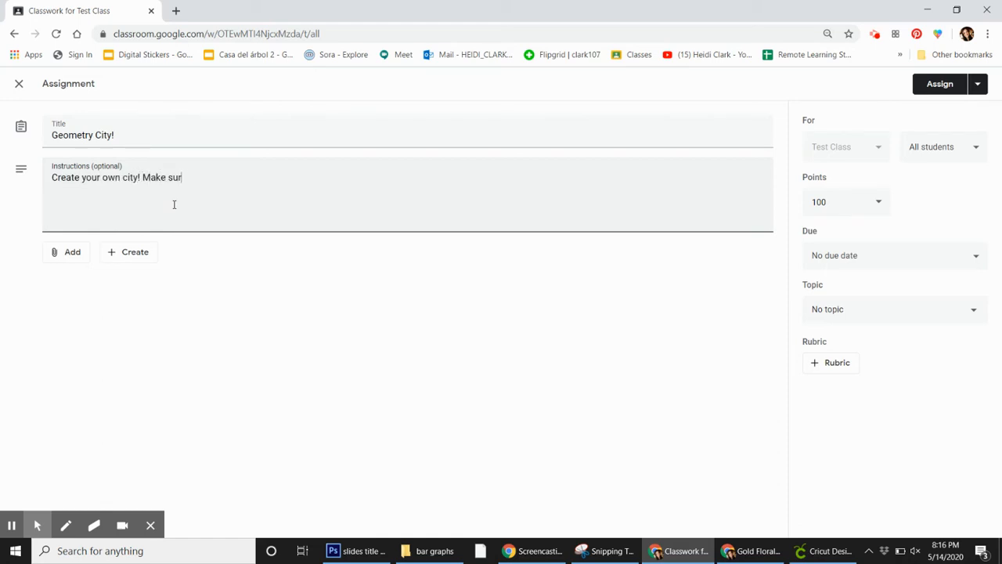
pyautogui.write('e to watch the videos to learn how! They are on slide 3.')
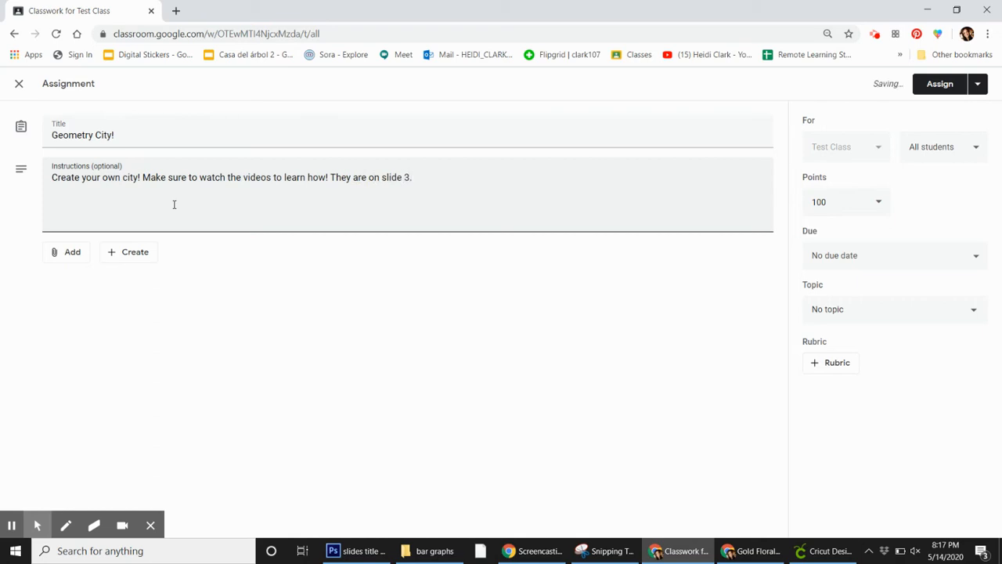
# Attach the Geometry City! slides from Google Drive and set the file to make a copy for each student.
pyautogui.click(79, 254)
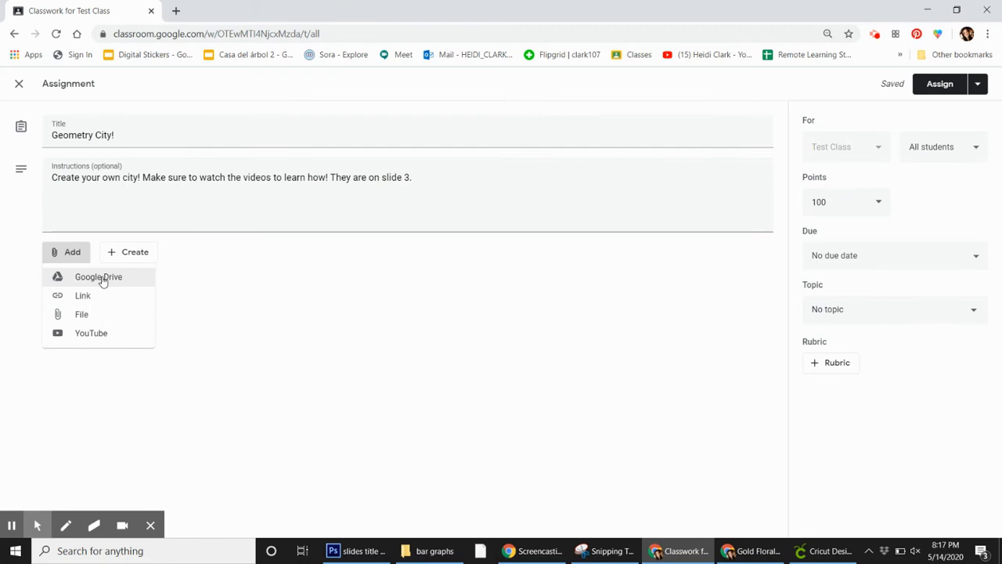
pyautogui.click(102, 278)
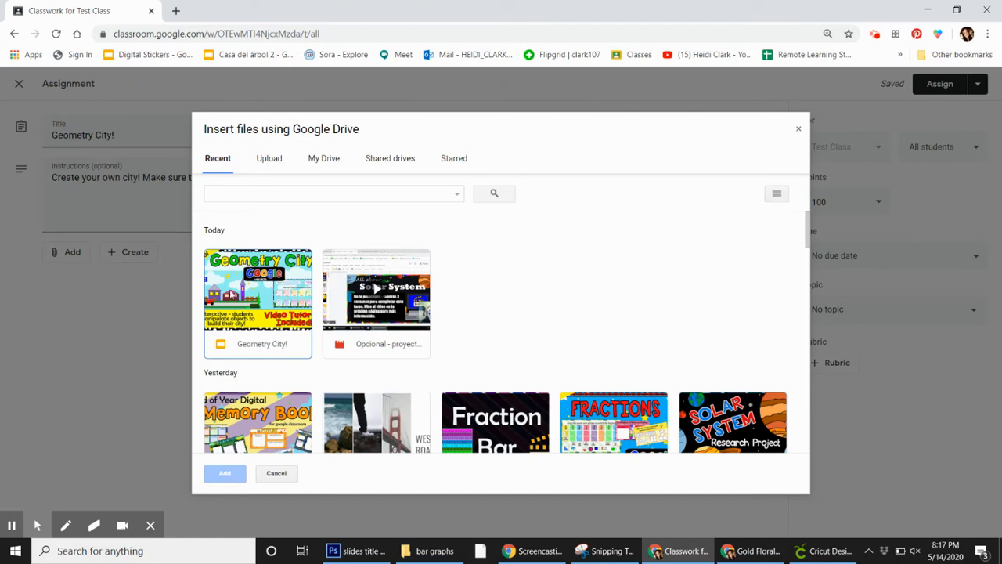
pyautogui.click(273, 194)
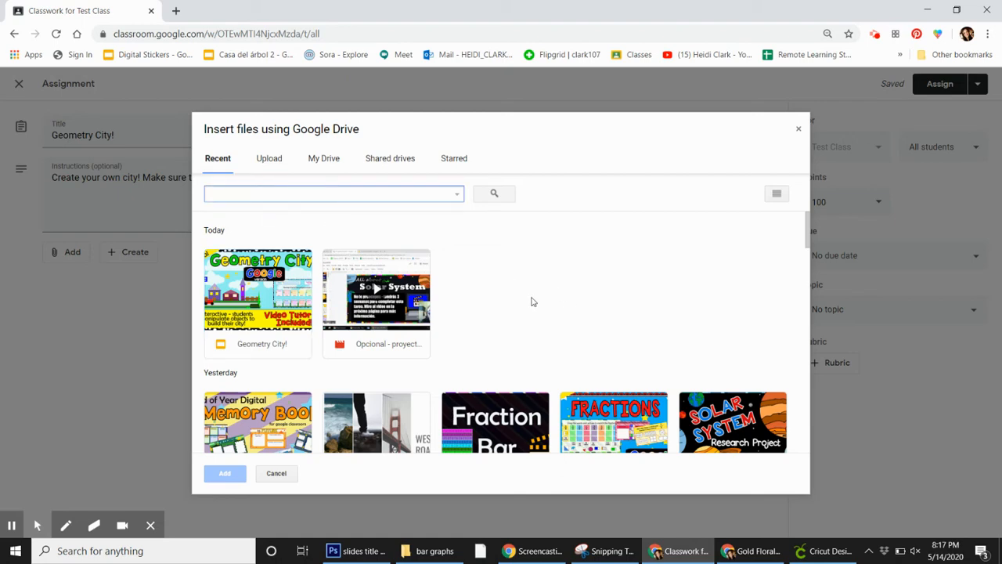
pyautogui.scroll(-4, 516, 301)
pyautogui.scroll(5, 513, 303)
pyautogui.click(265, 307)
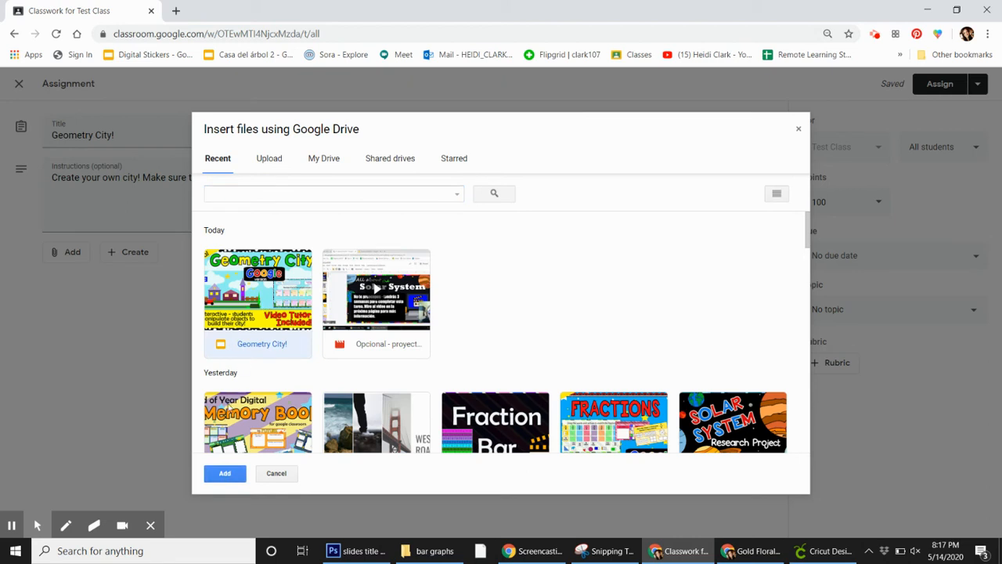
pyautogui.click(223, 473)
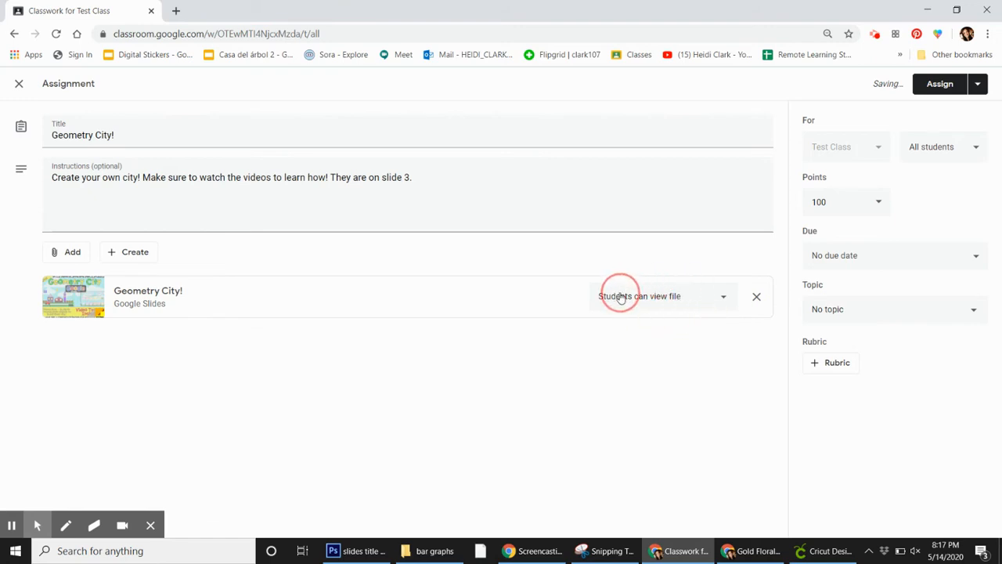
pyautogui.click(695, 306)
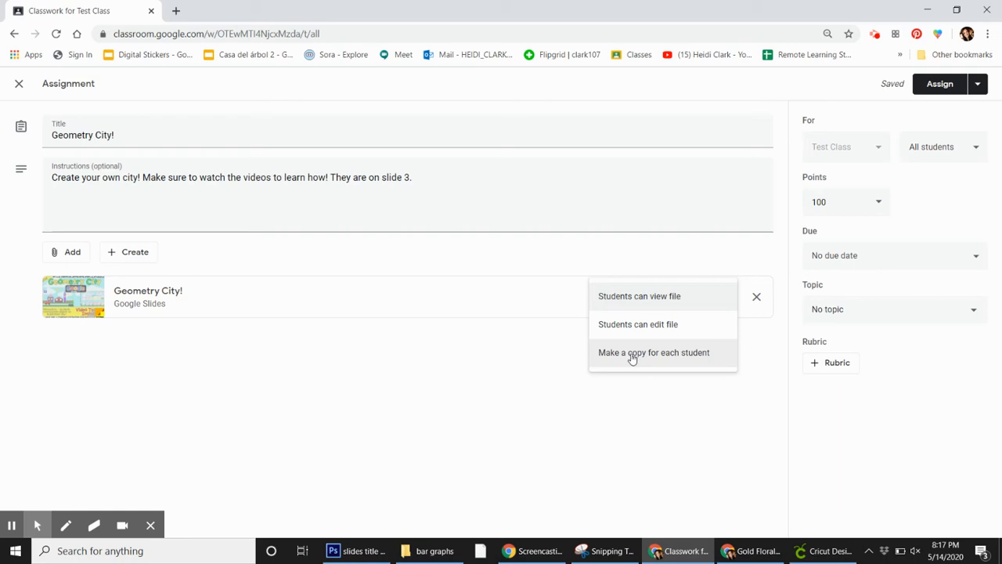
pyautogui.click(633, 354)
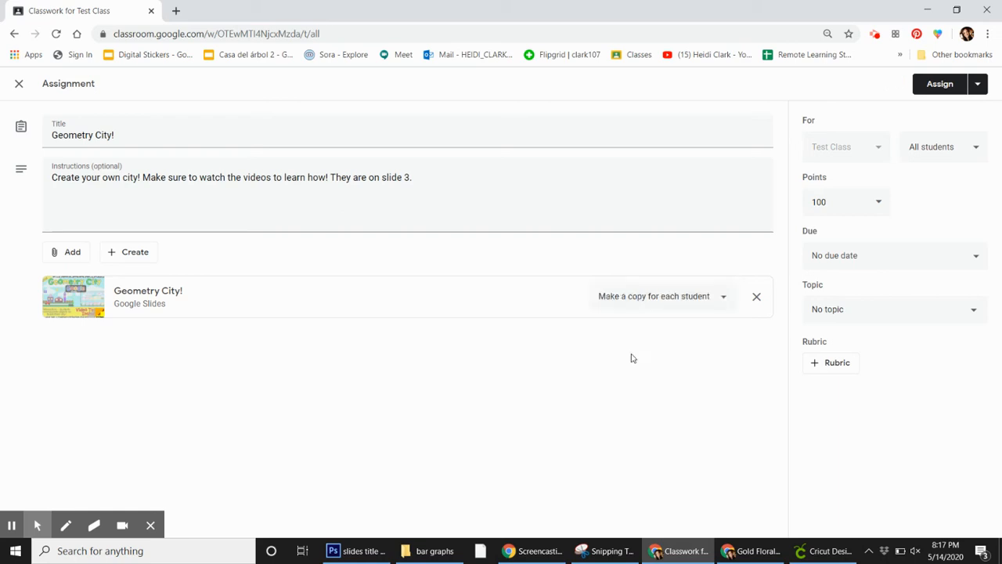
# Review which students receive the assignment, keeping All students selected.
pyautogui.click(949, 156)
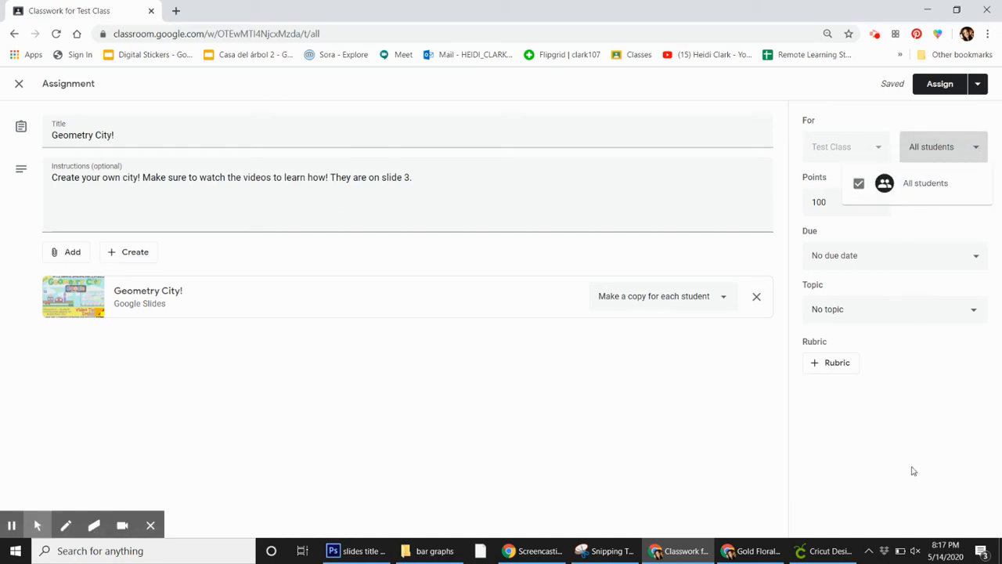
pyautogui.click(859, 184)
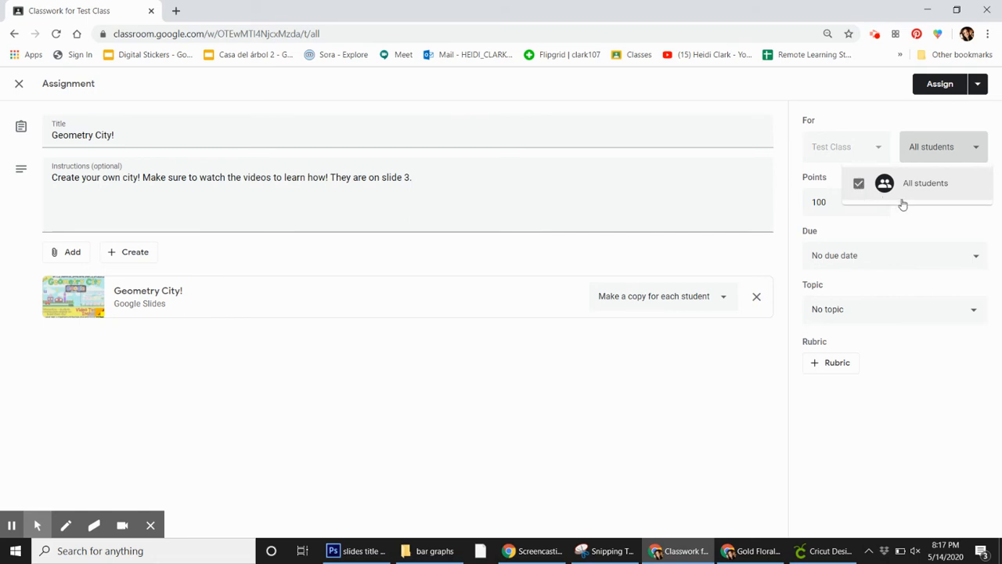
pyautogui.click(725, 385)
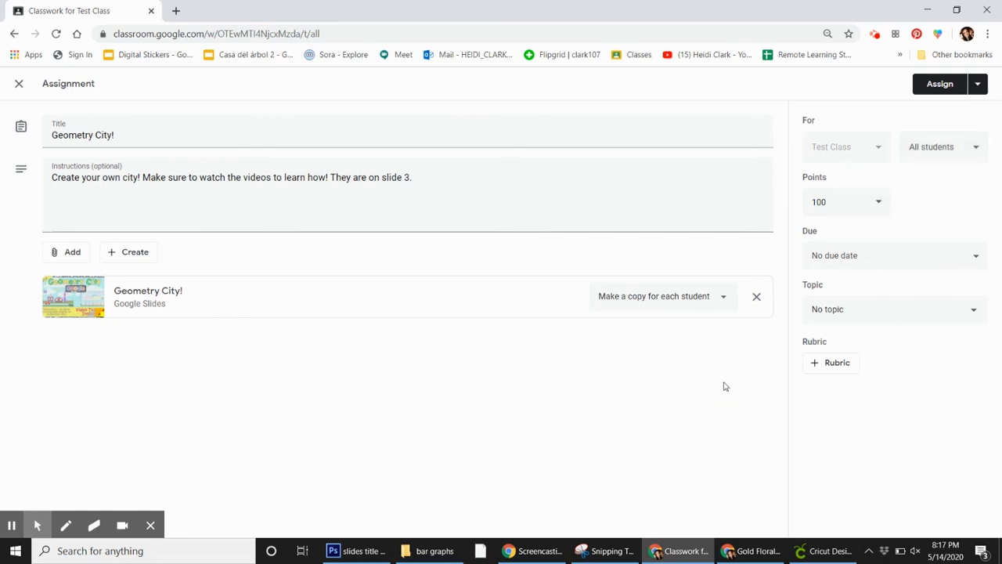
# Set the assignment's points to Ungraded.
pyautogui.click(878, 205)
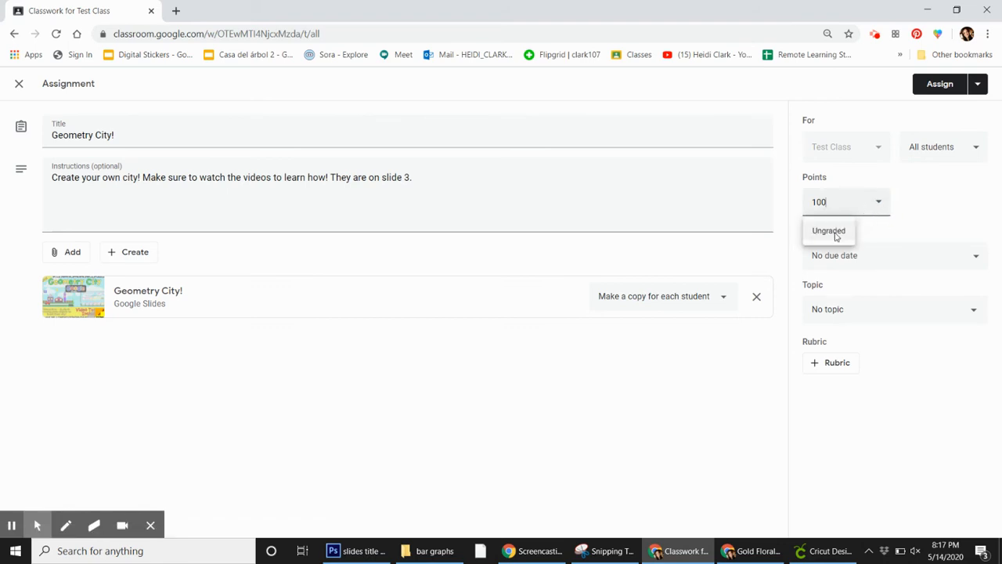
pyautogui.click(836, 232)
pyautogui.click(738, 373)
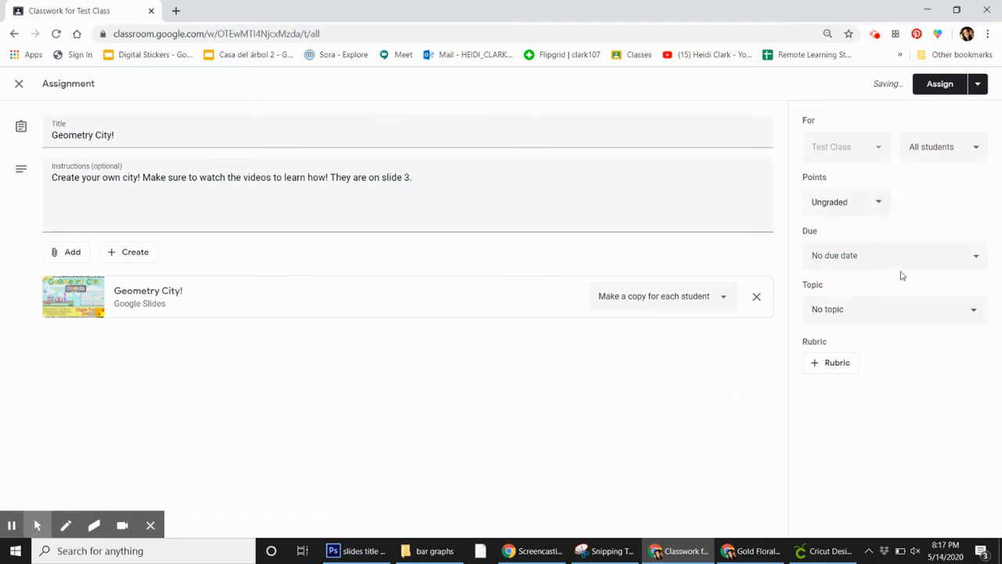
# Check the due date options, keeping No due date, and create a new topic named Math for the assignment.
pyautogui.click(897, 264)
pyautogui.click(755, 385)
pyautogui.click(850, 318)
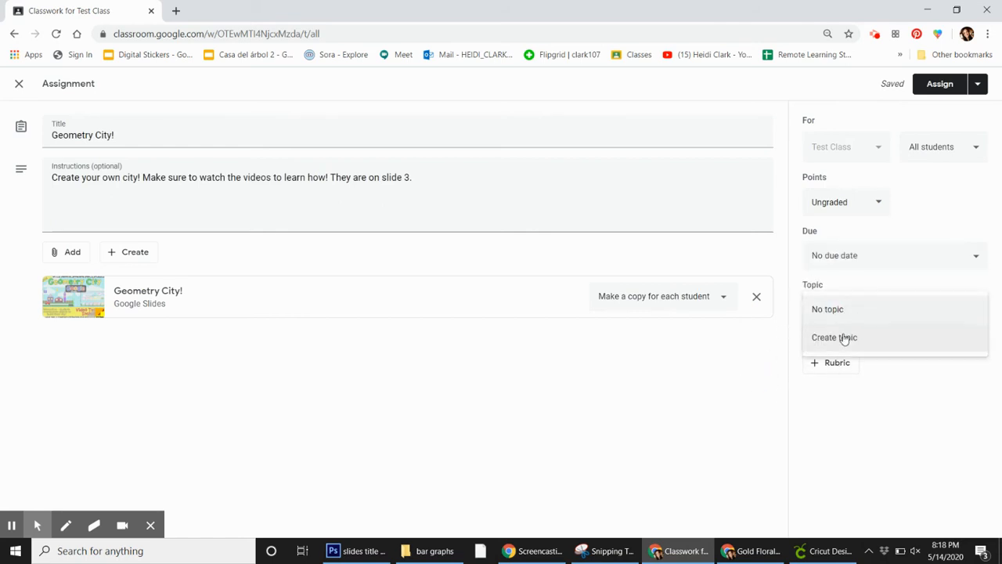
pyautogui.click(844, 338)
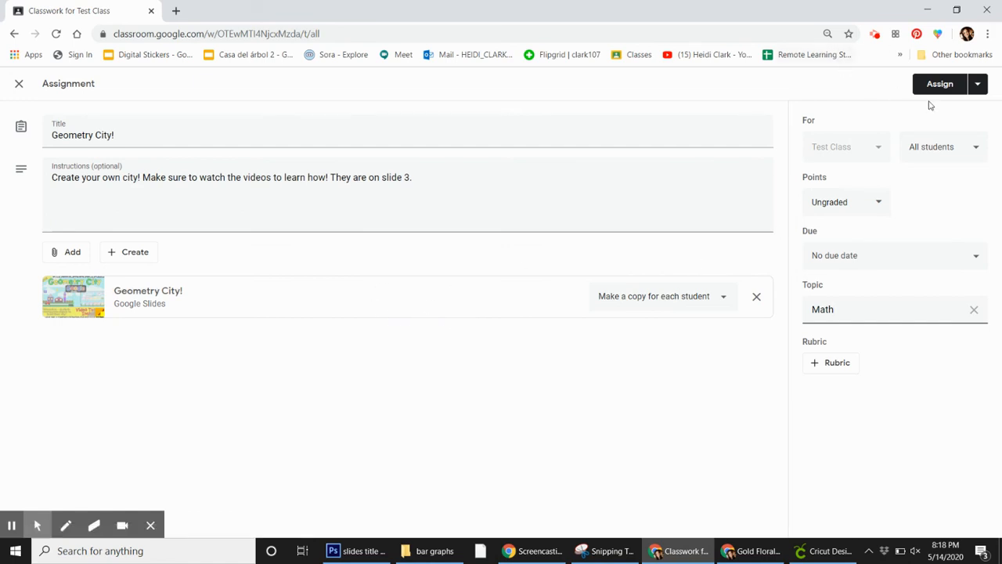
# Assign Geometry City! to the class immediately and dismiss the tip about reordering classwork.
pyautogui.click(977, 84)
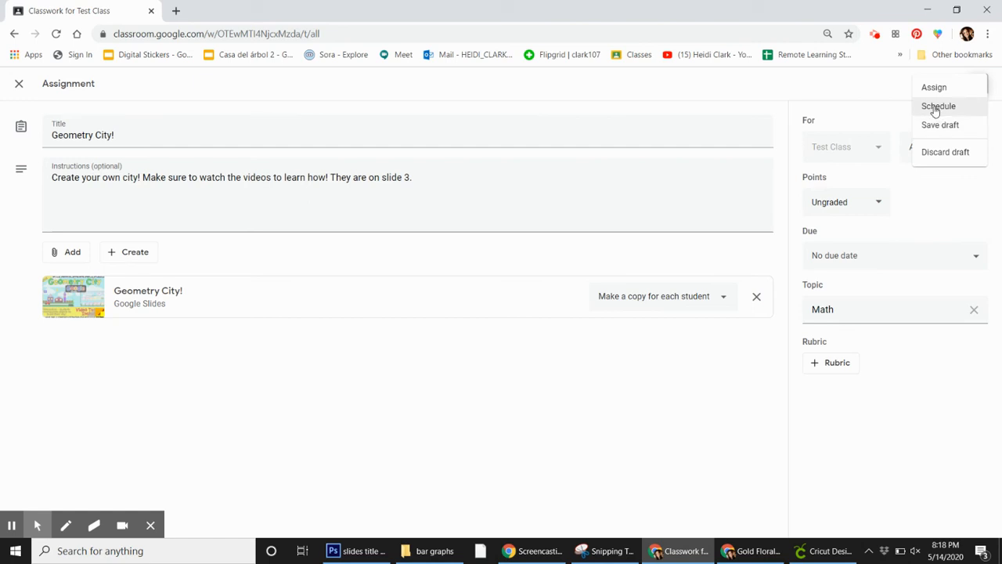
pyautogui.click(931, 87)
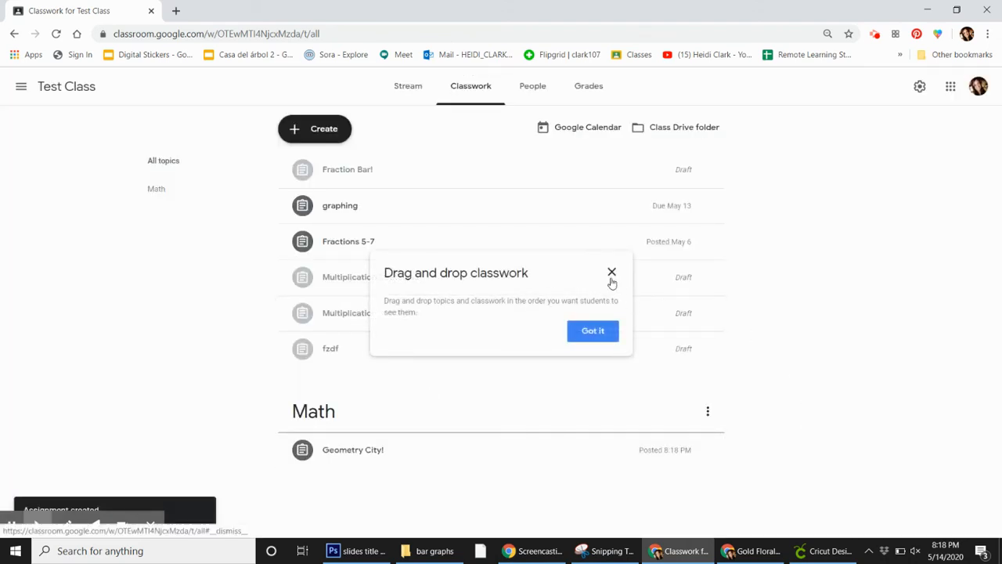
pyautogui.click(612, 273)
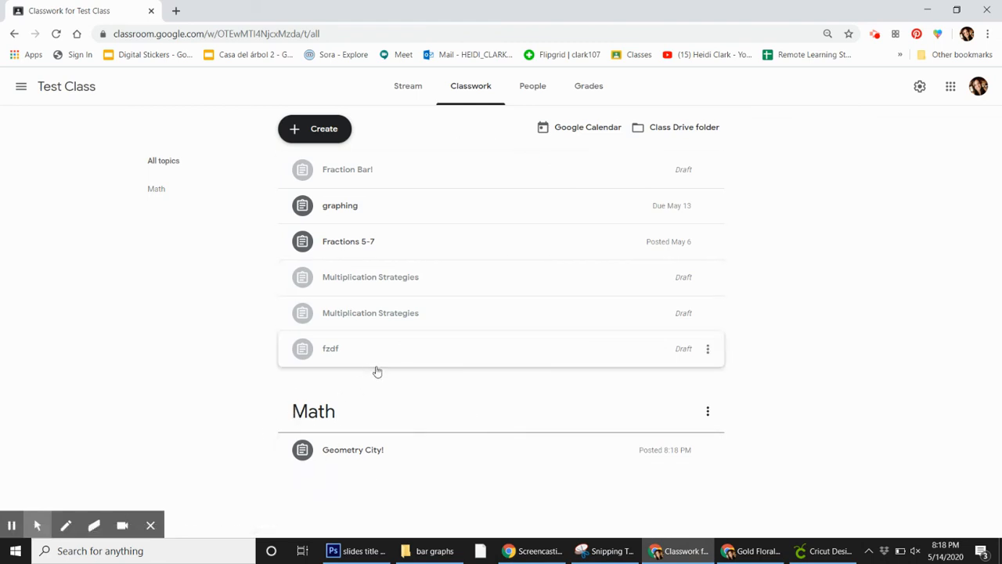
# Open the Google Slides file attached to the posted Geometry City! assignment and view slide 5 with the movable shapes.
pyautogui.click(353, 451)
pyautogui.scroll(-1, 401, 463)
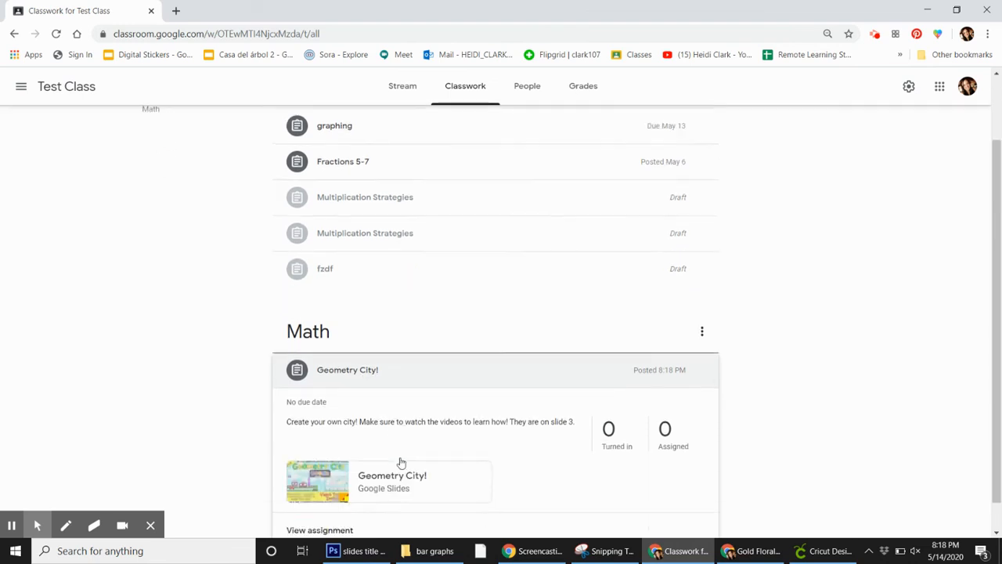
pyautogui.click(361, 462)
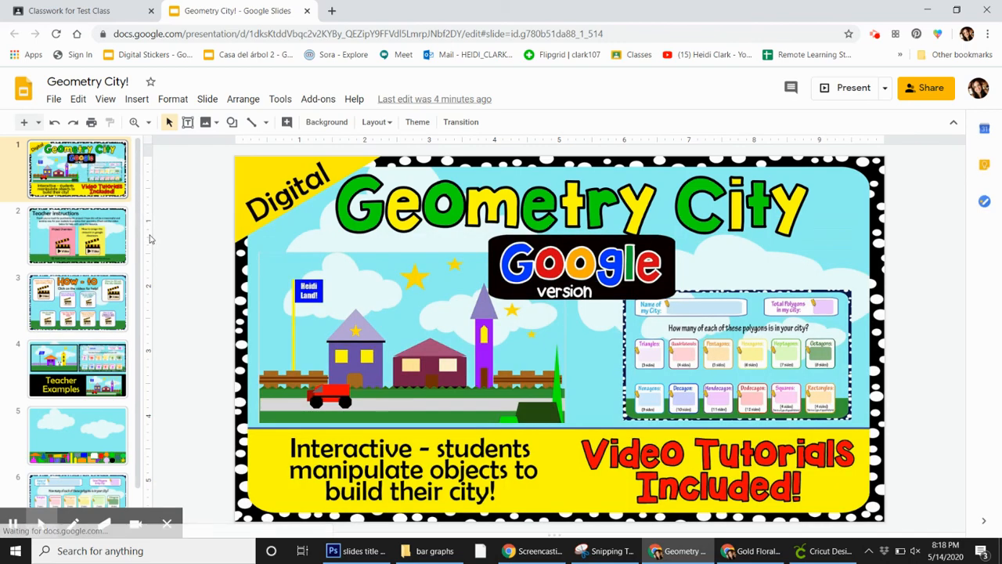
pyautogui.moveTo(139, 231); pyautogui.dragTo(139, 252)
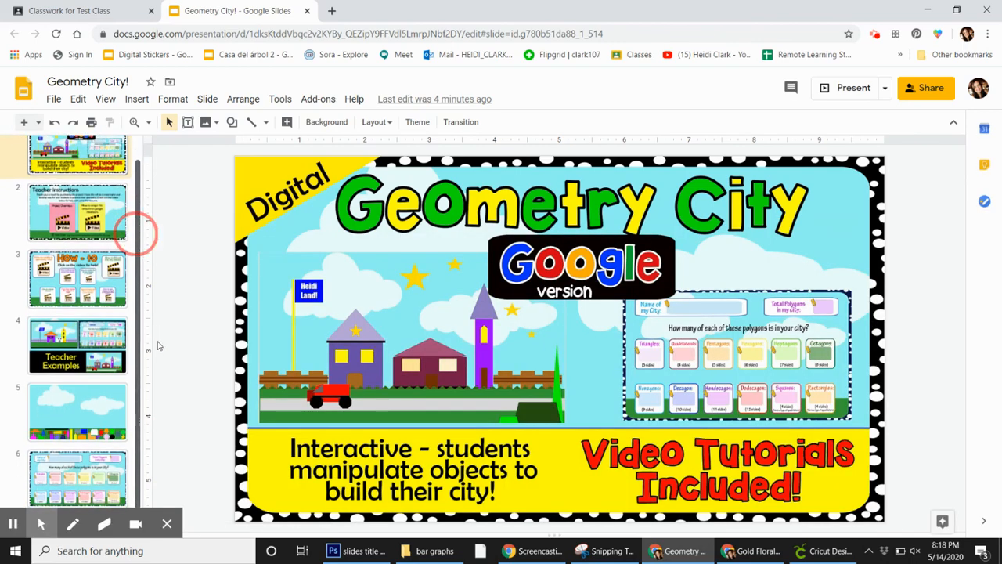
pyautogui.click(102, 415)
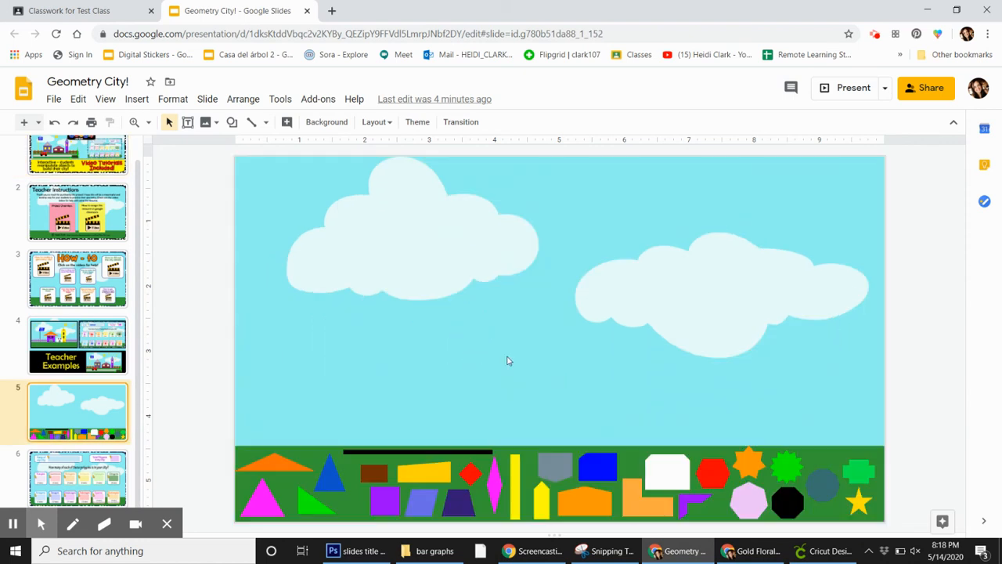